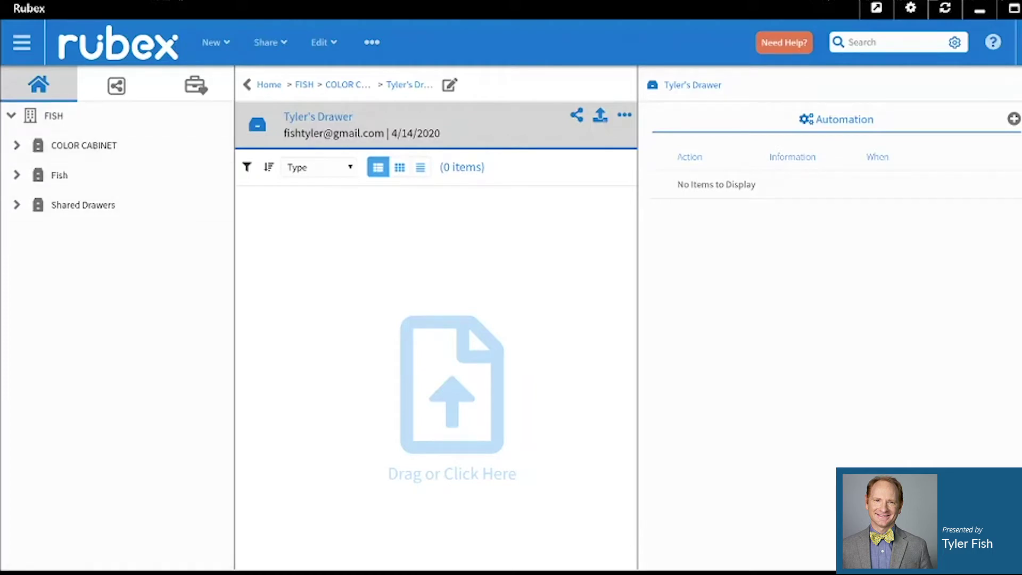
# Step: Go to Admin > Templates and open the template library containing the Color template
pyautogui.click(24, 46)
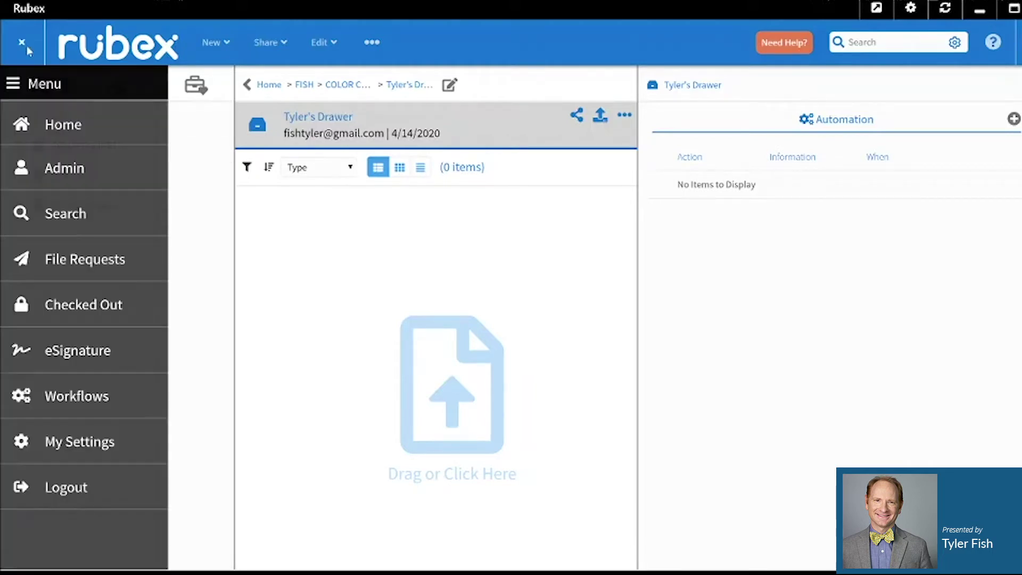
pyautogui.click(62, 170)
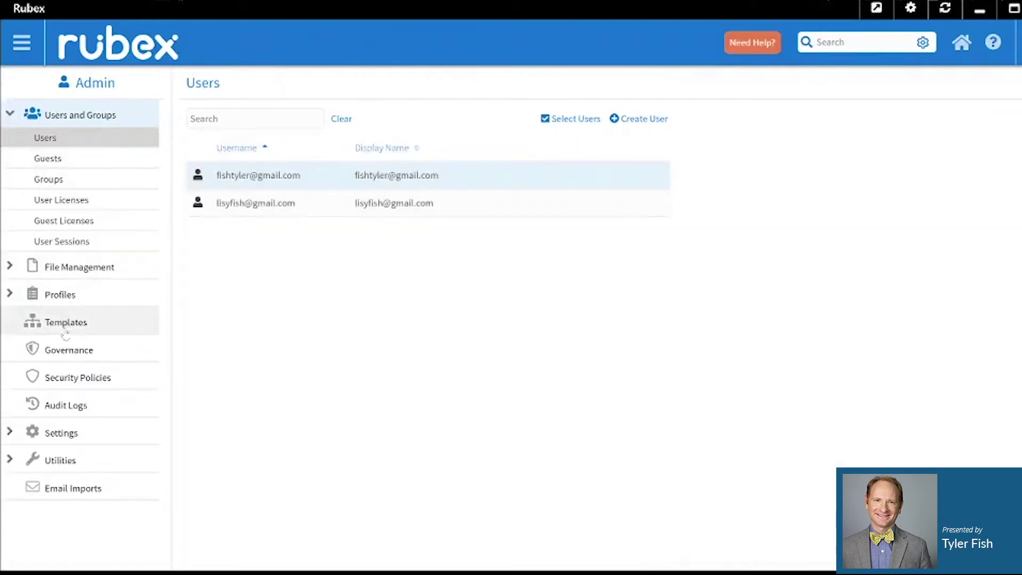
pyautogui.doubleClick(66, 323)
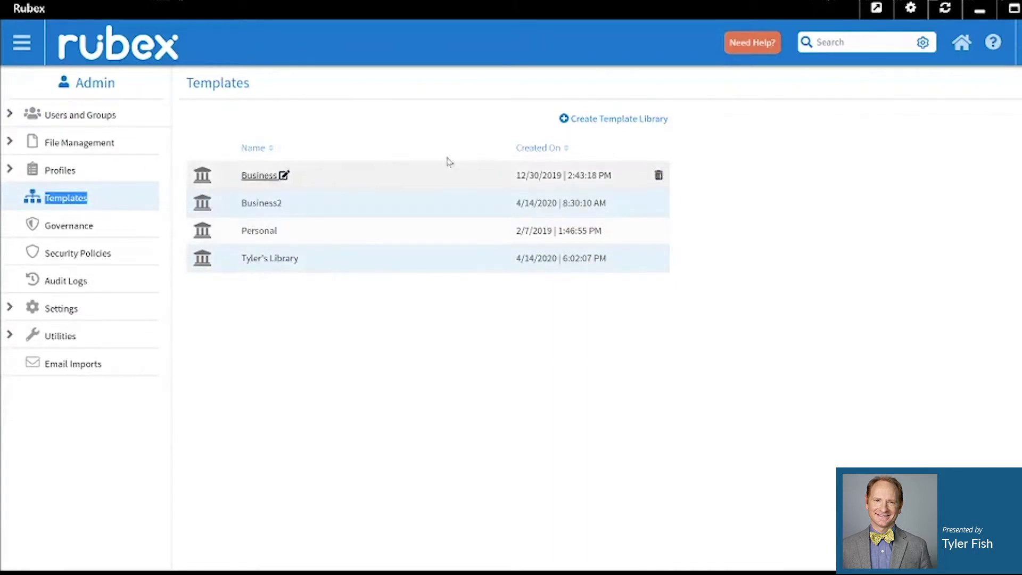
pyautogui.click(564, 122)
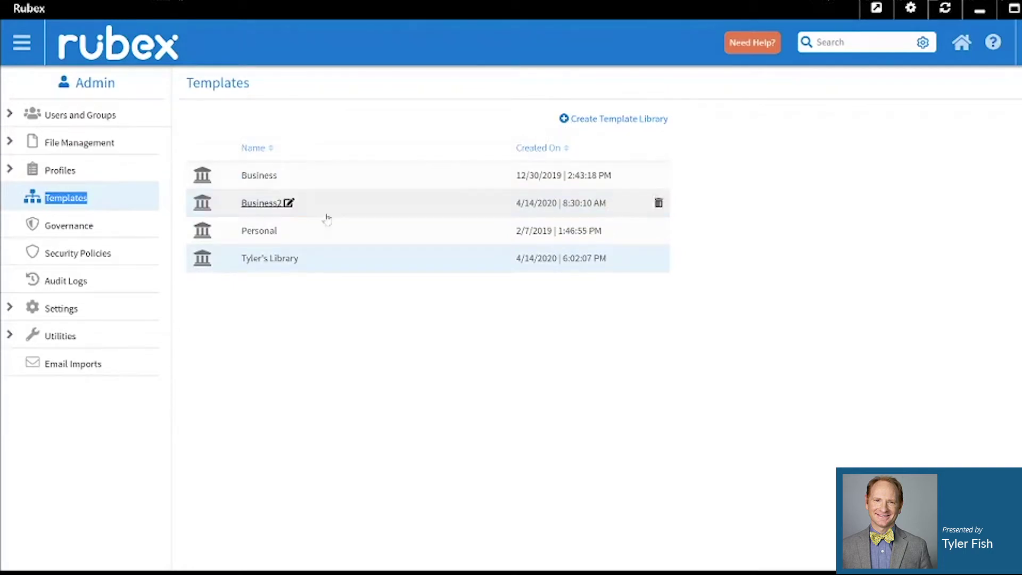
# Step: Create a template named 'Test' in the library that holds the Color template
pyautogui.click(262, 261)
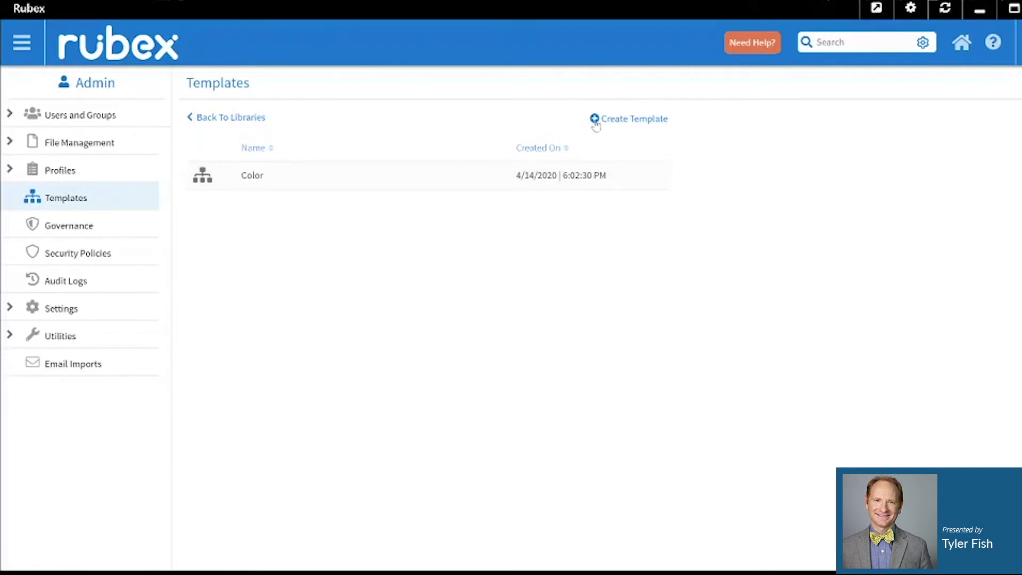
pyautogui.click(595, 125)
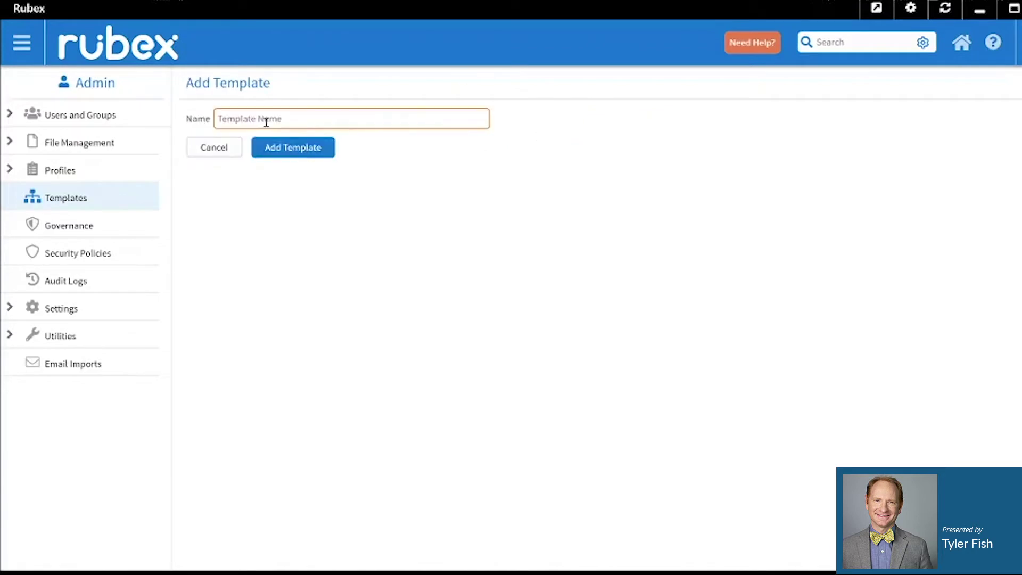
pyautogui.write('Test')
pyautogui.click(281, 152)
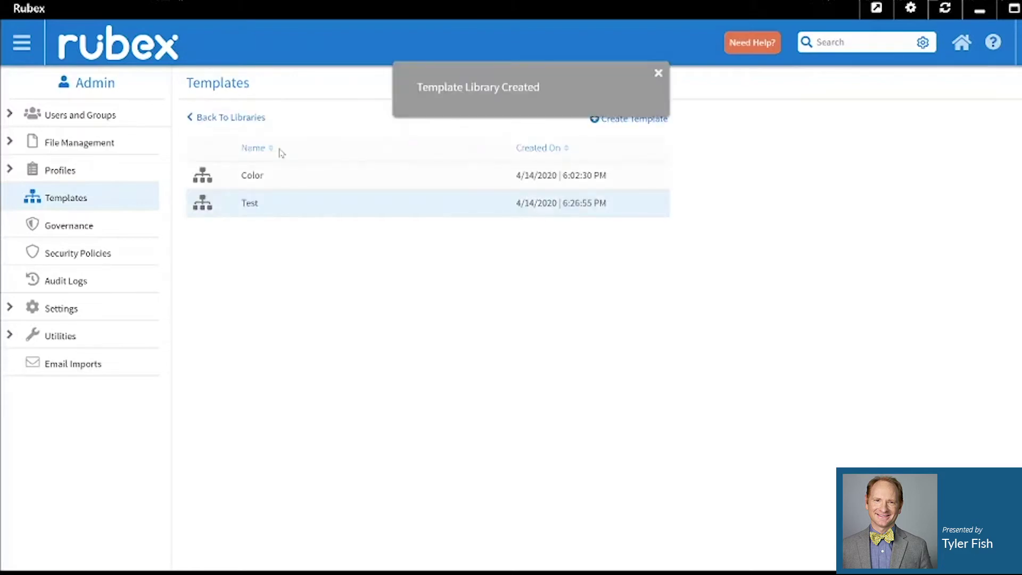
# Step: Edit the Color template and add a root-level folder named 'Silver'
pyautogui.click(253, 176)
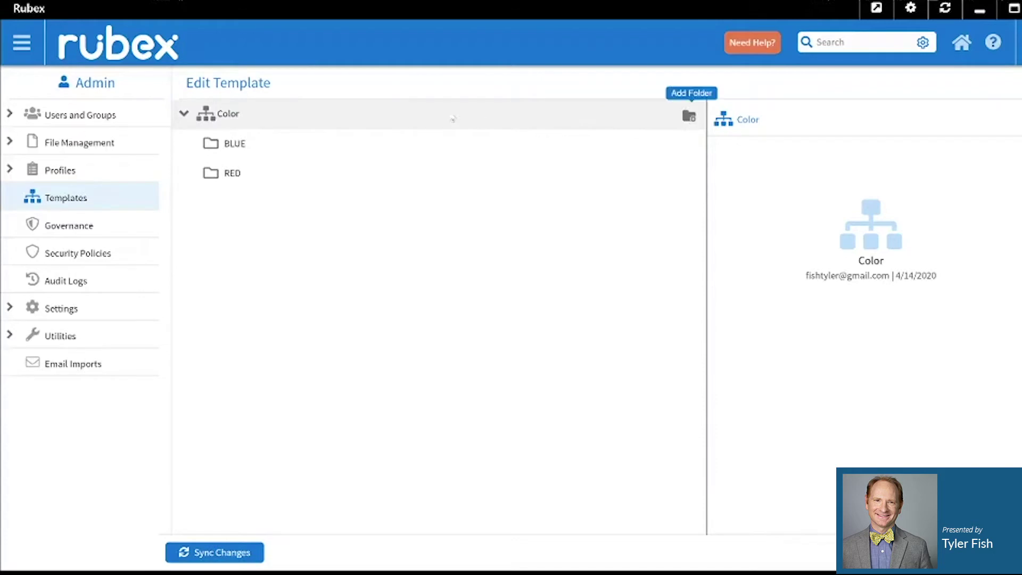
pyautogui.rightClick(356, 117)
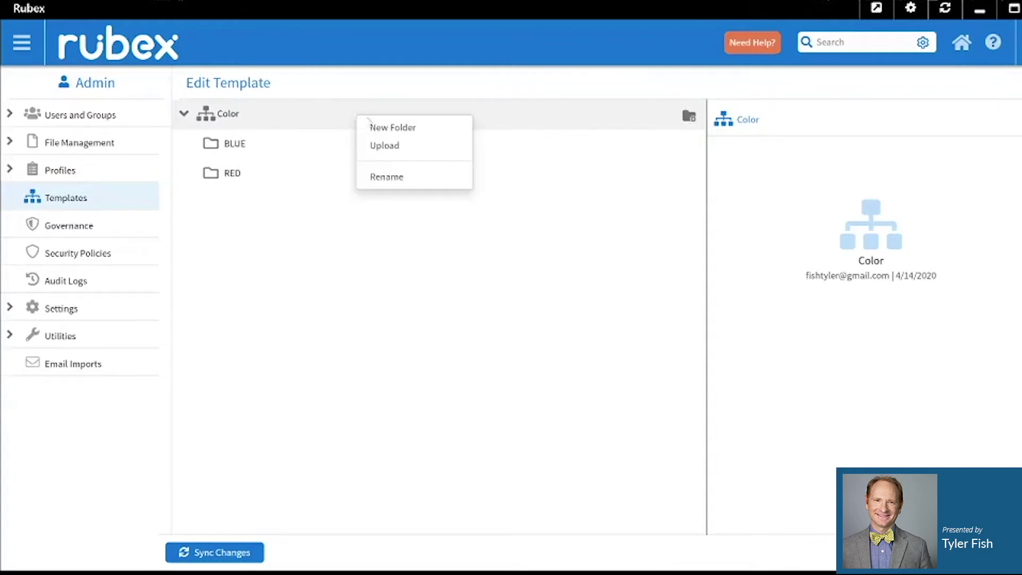
pyautogui.click(388, 129)
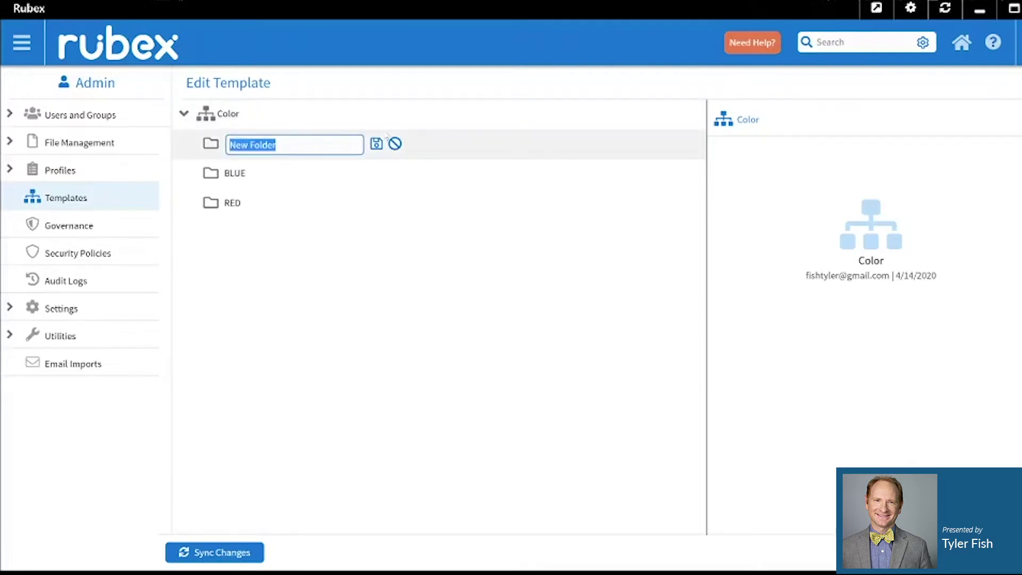
pyautogui.write('Silver')
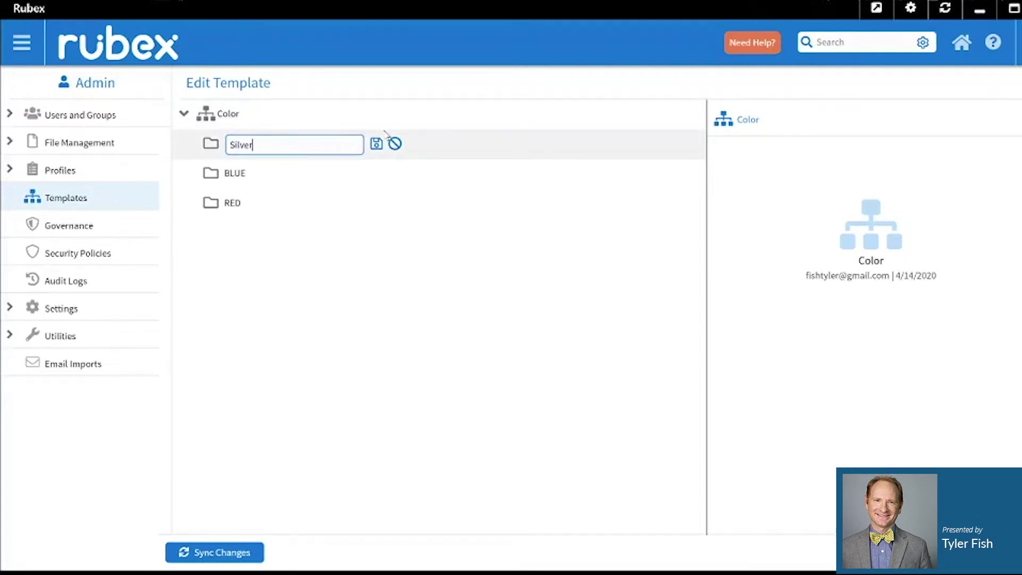
pyautogui.press('Return')
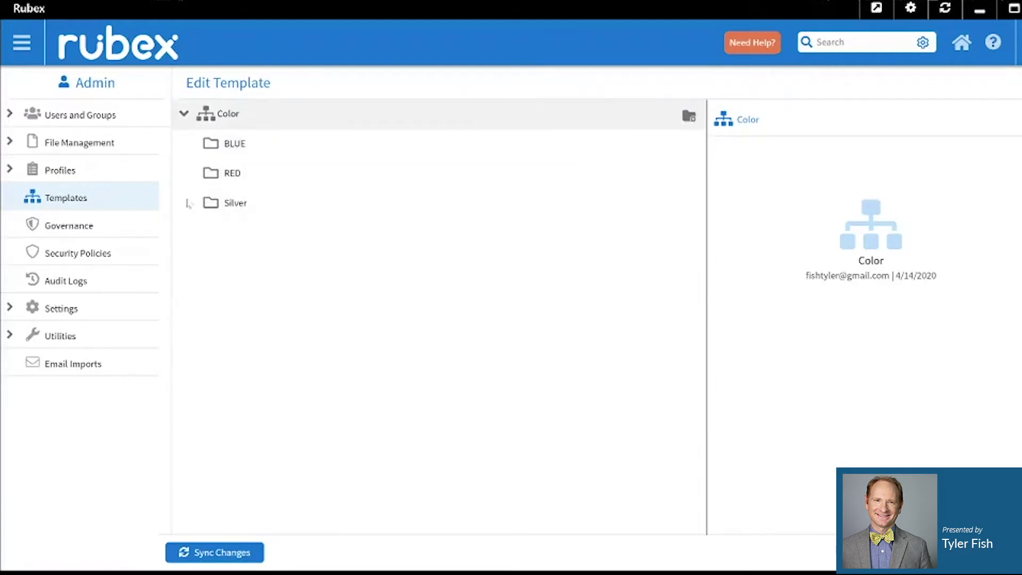
# Step: Apply the Color template to a single drawer, giving it BLUE, RED and Silver folders
pyautogui.click(120, 60)
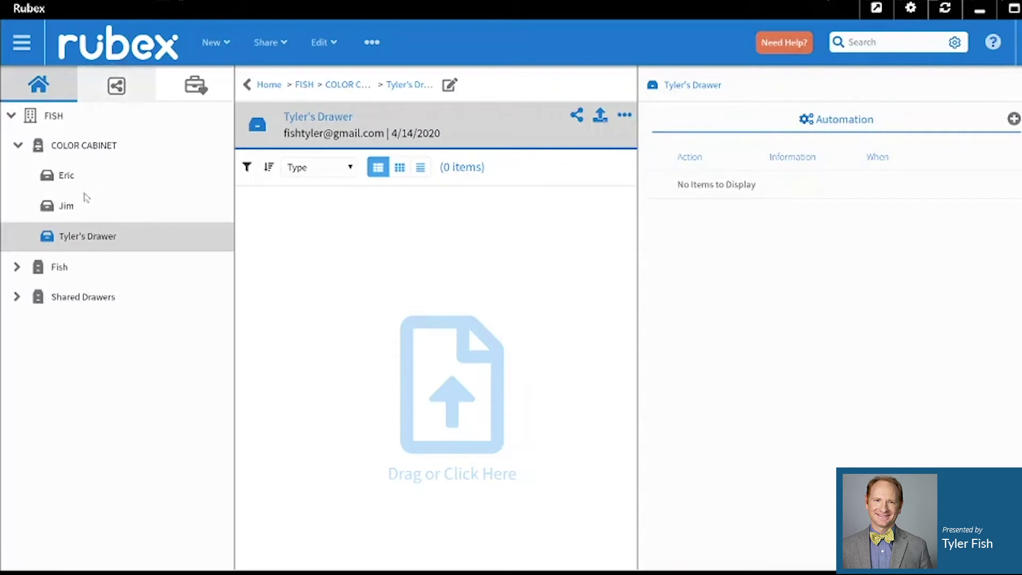
pyautogui.moveTo(97, 240)
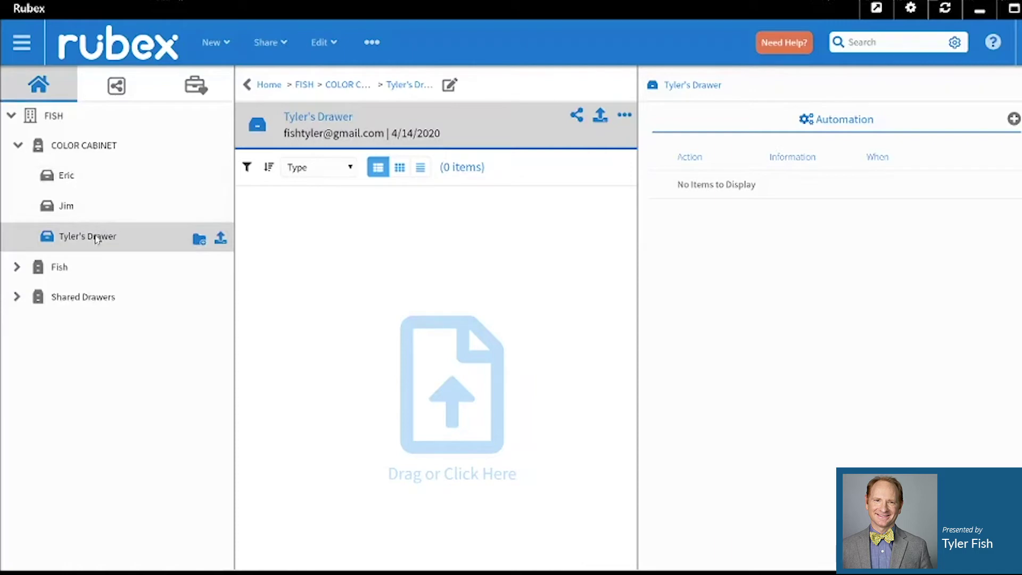
pyautogui.rightClick(97, 240)
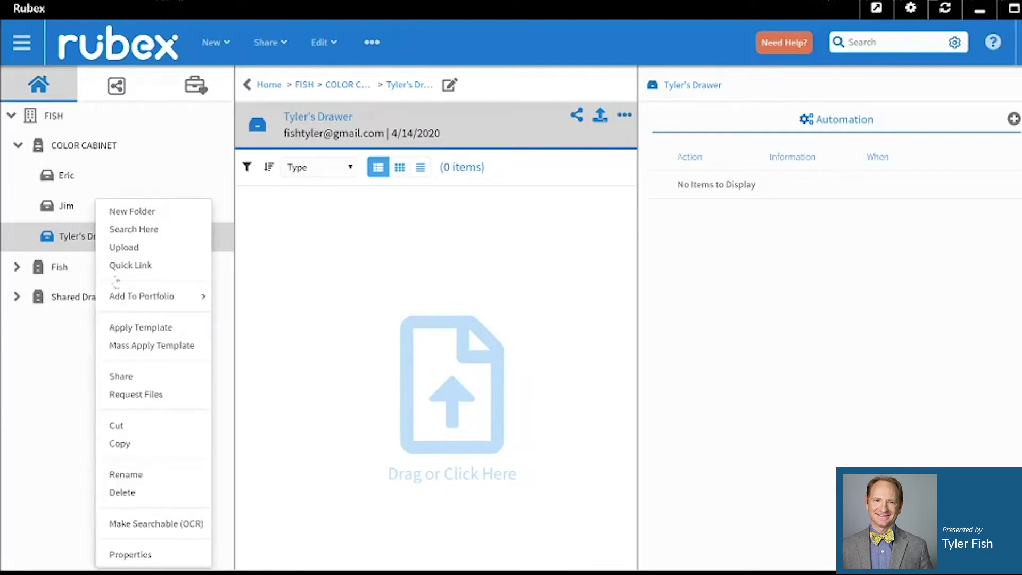
pyautogui.click(134, 330)
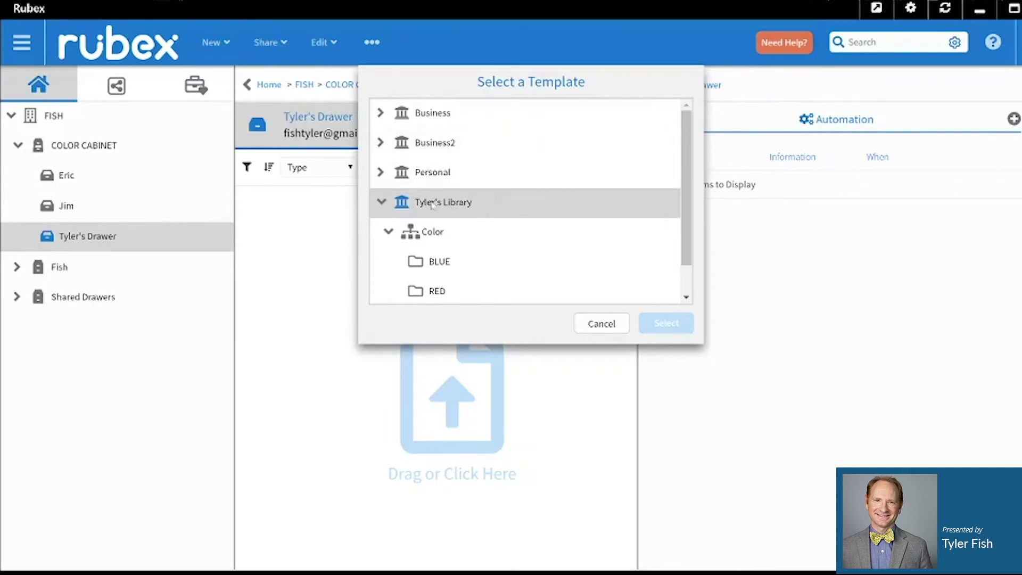
pyautogui.click(433, 231)
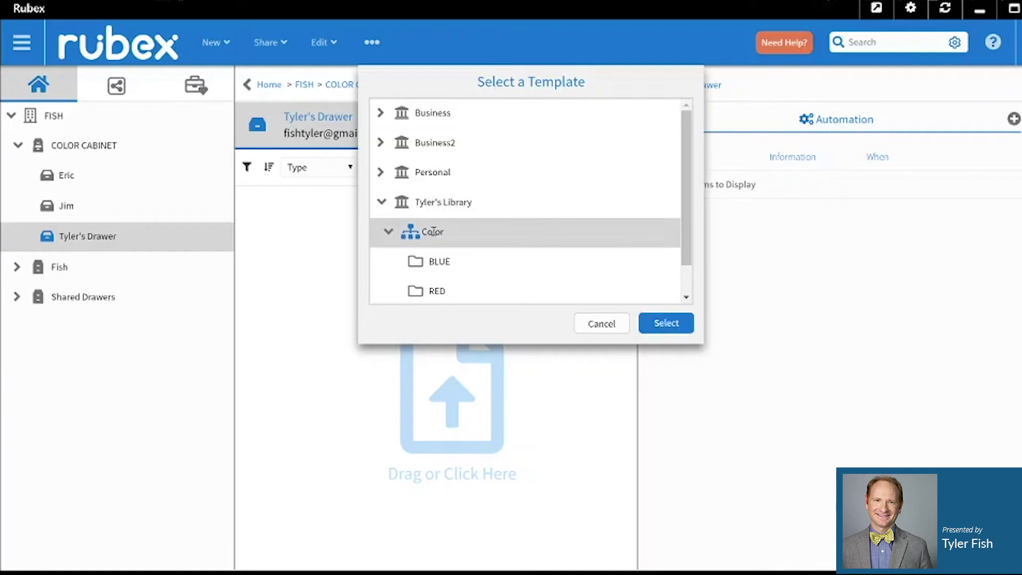
pyautogui.click(650, 328)
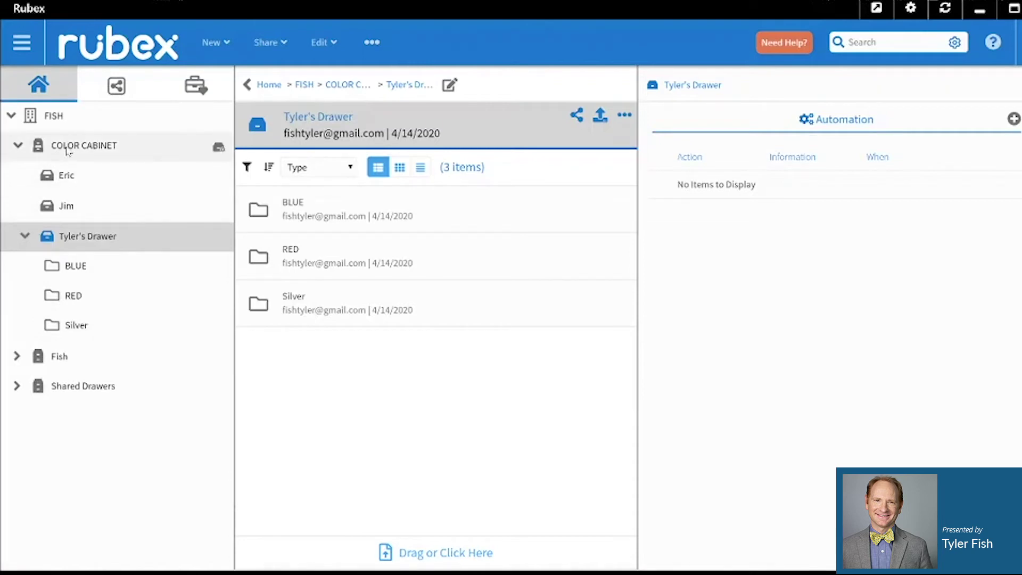
pyautogui.click(69, 148)
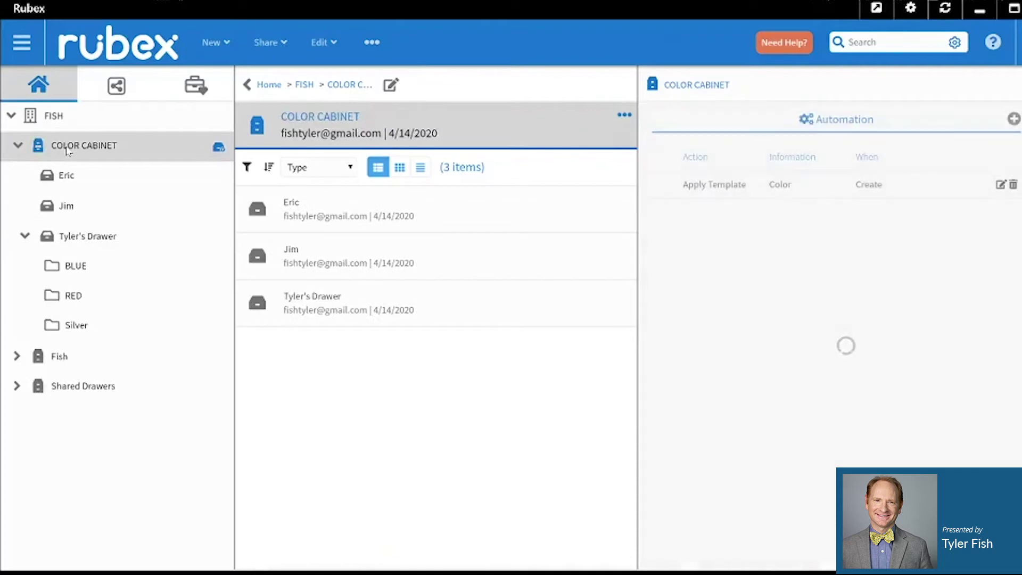
# Step: Mass-apply the Color template to every drawer in COLOR CABINET
pyautogui.rightClick(68, 152)
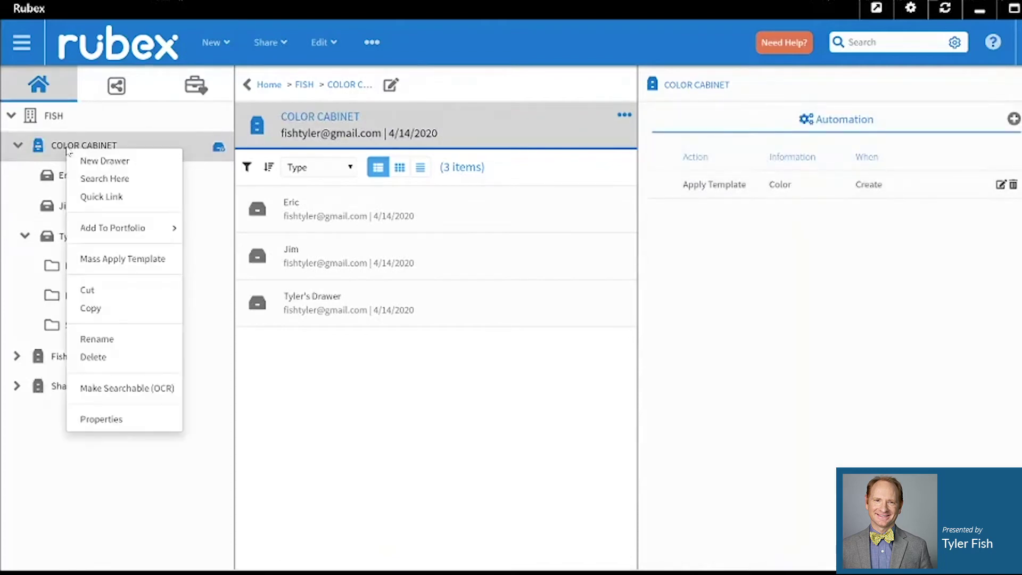
pyautogui.click(112, 260)
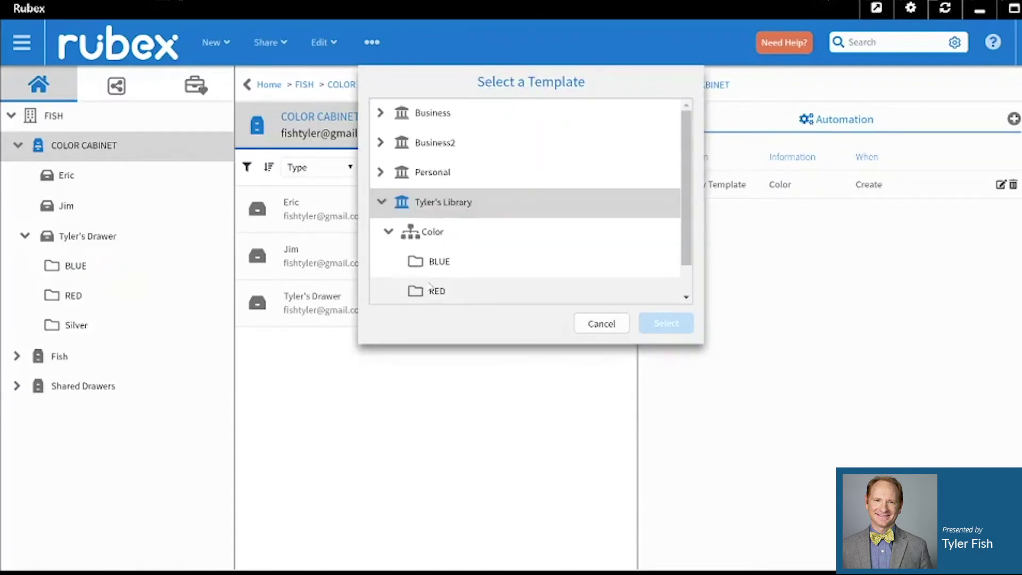
pyautogui.click(440, 235)
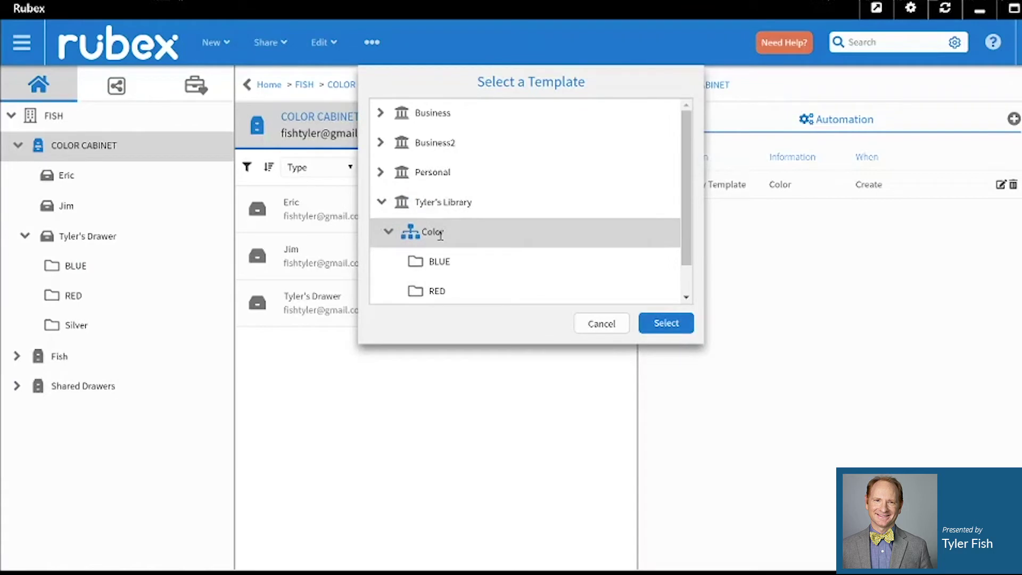
pyautogui.click(665, 322)
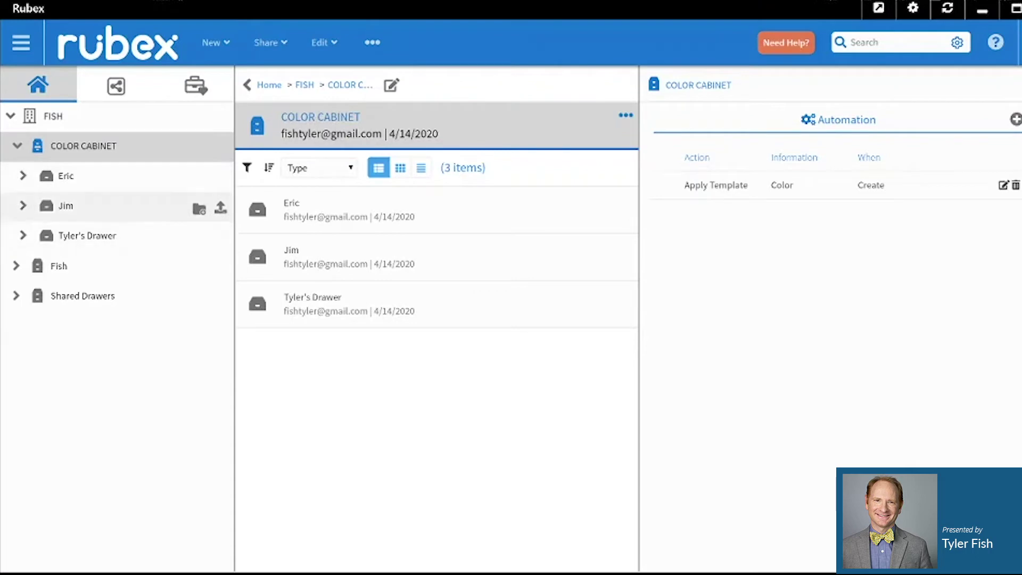
# Step: Expand all three COLOR CABINET drawers to confirm each holds BLUE, RED and Silver folders
pyautogui.click(23, 177)
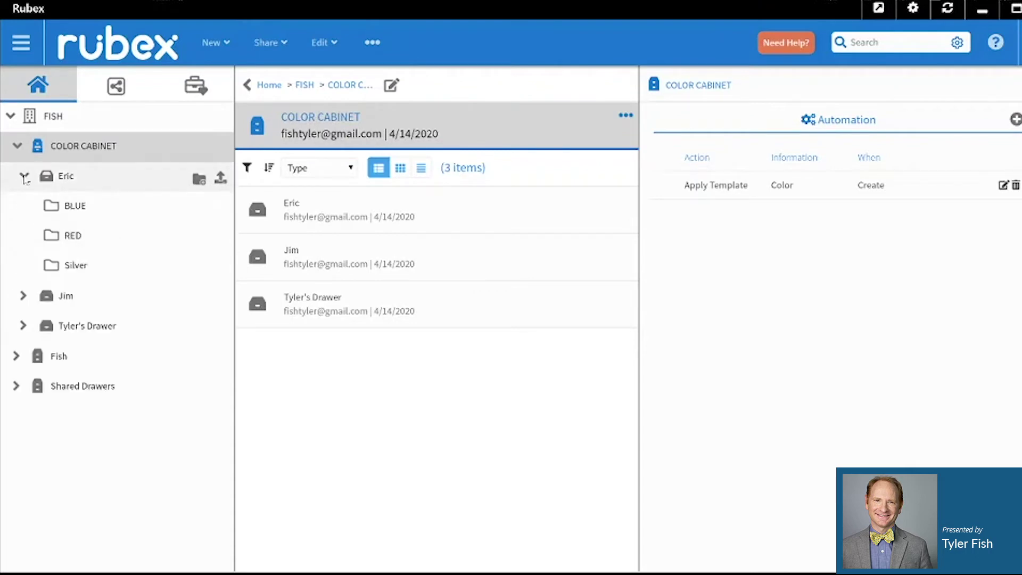
pyautogui.click(23, 297)
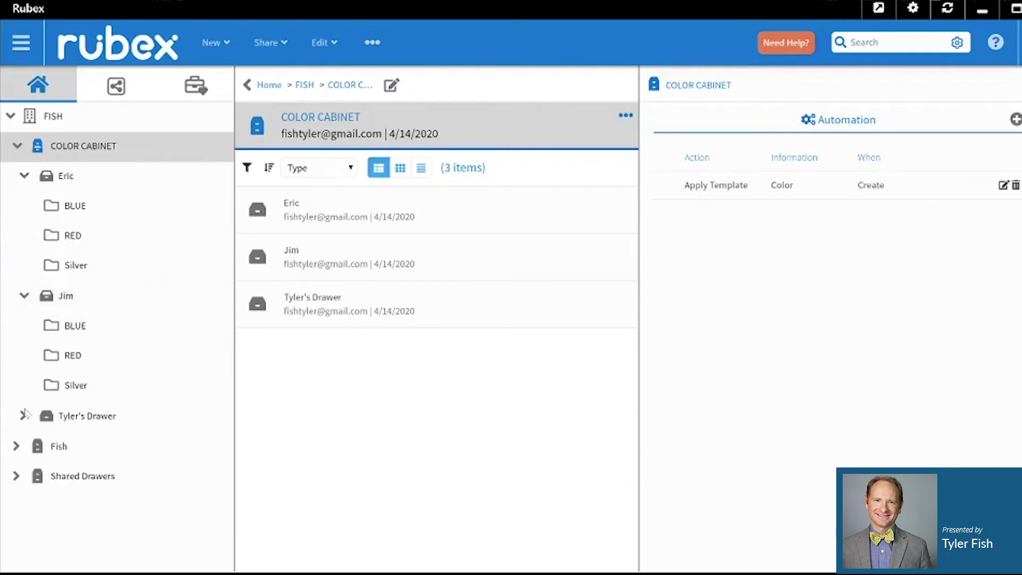
pyautogui.click(23, 416)
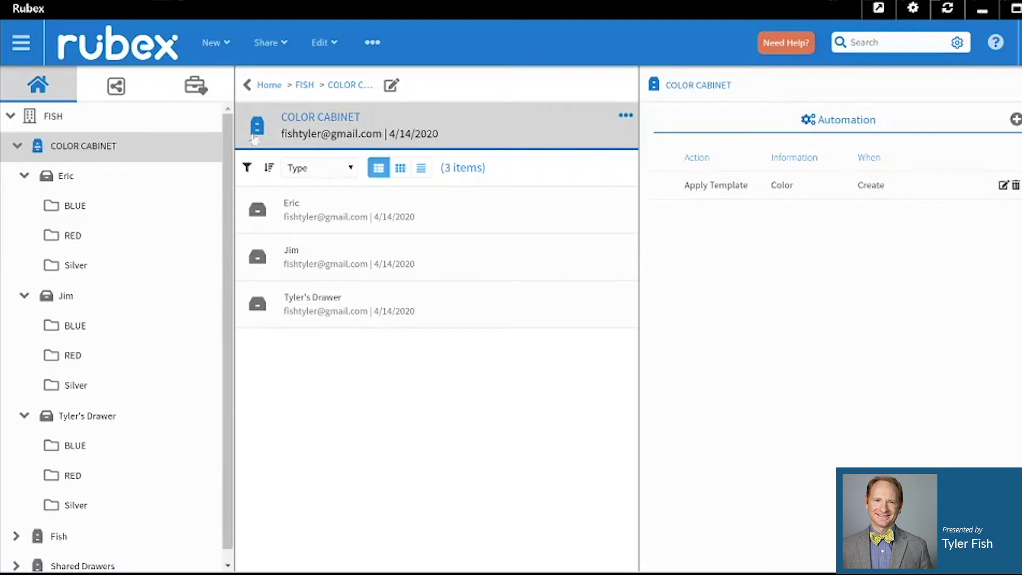
# Step: Start a new COLOR CABINET automation rule with the action set to Apply Template
pyautogui.click(106, 147)
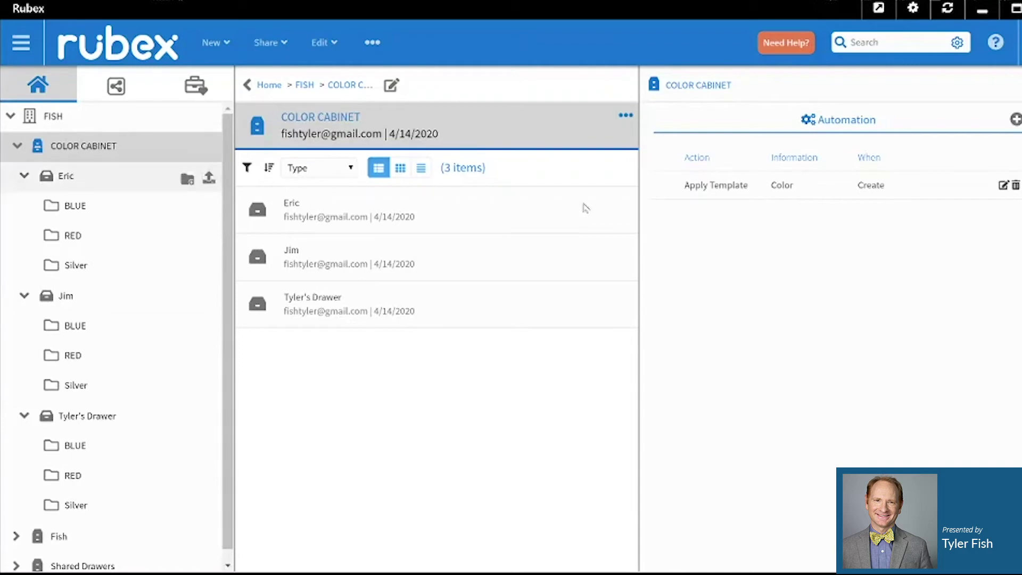
pyautogui.click(1014, 121)
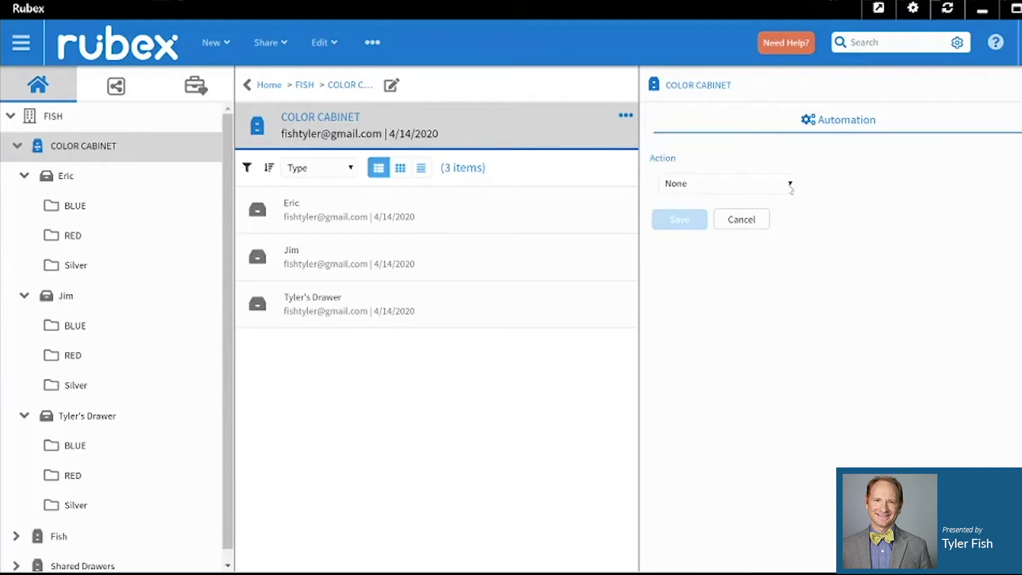
pyautogui.click(792, 187)
pyautogui.click(792, 186)
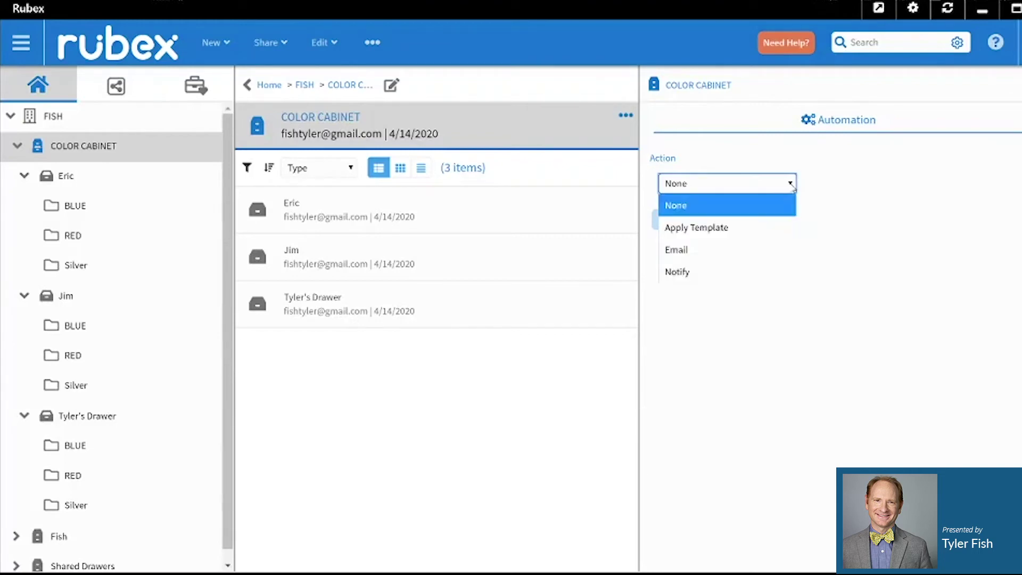
pyautogui.click(687, 233)
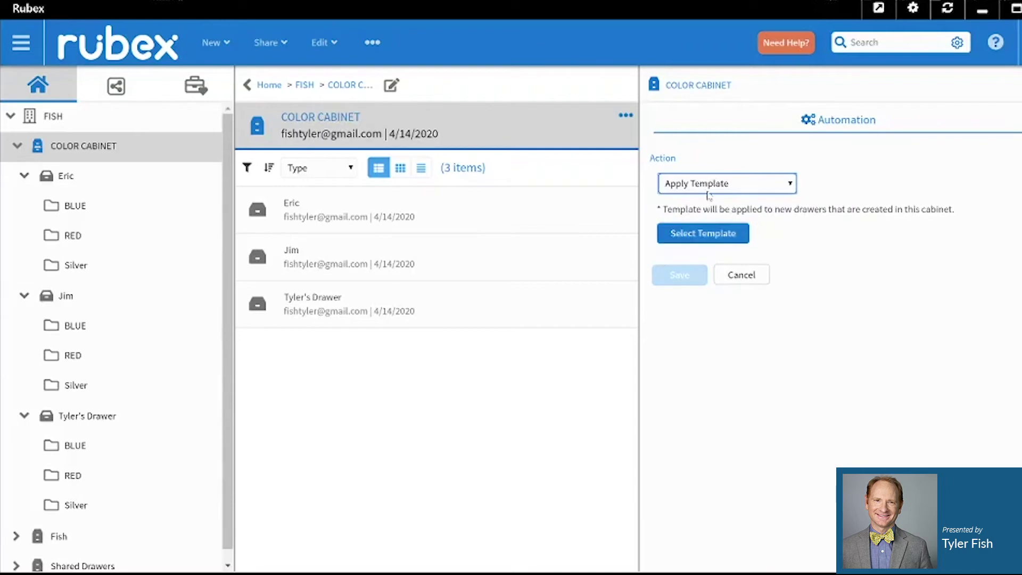
pyautogui.click(700, 239)
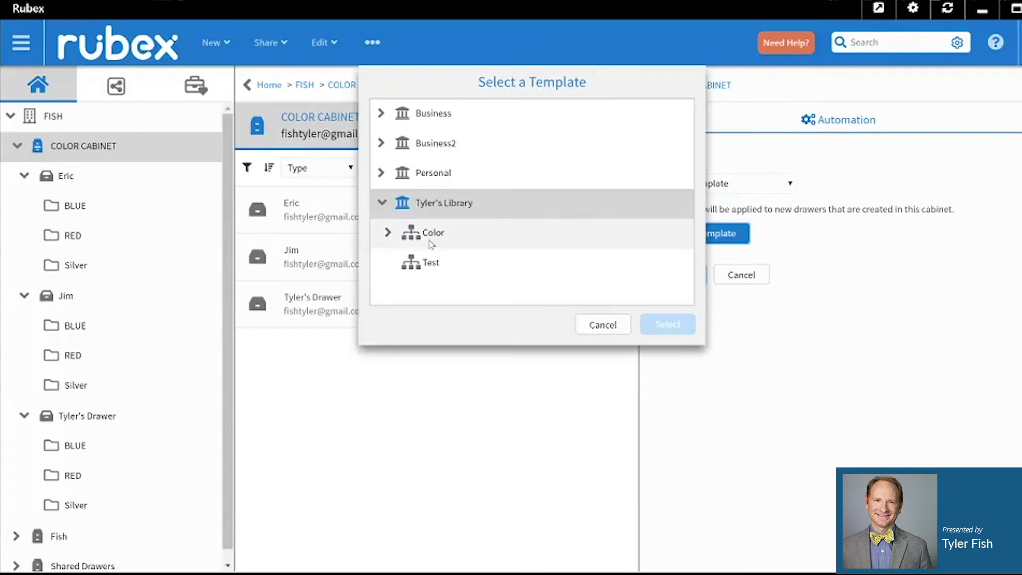
# Step: Choose Color as the rule's template and save the automation rule
pyautogui.click(431, 242)
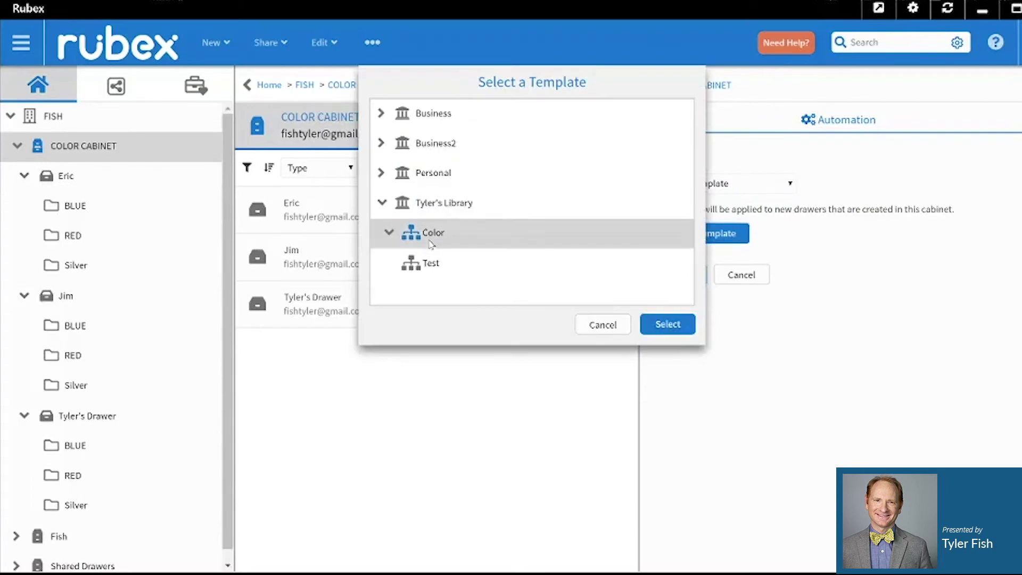
pyautogui.click(654, 325)
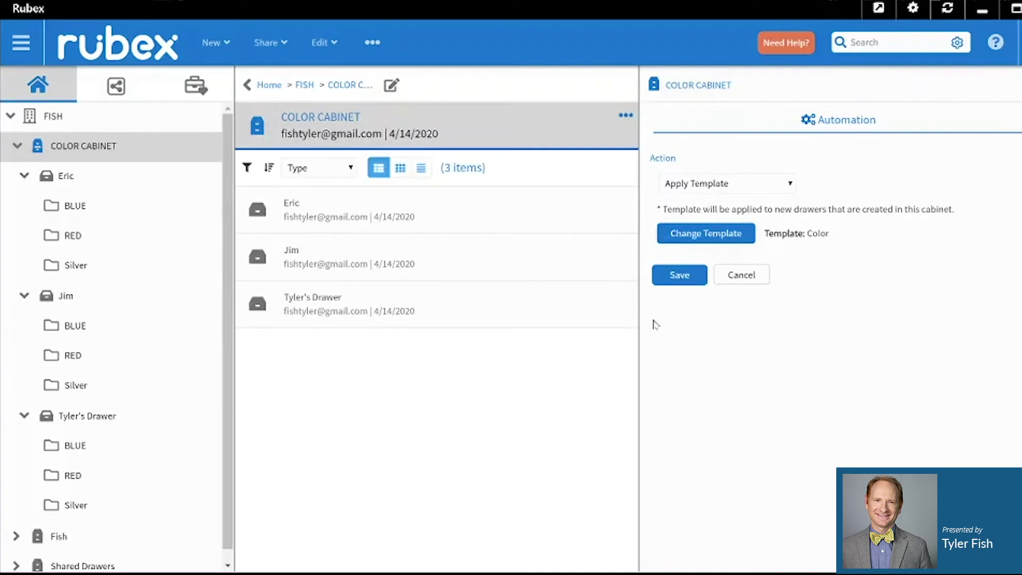
pyautogui.click(692, 276)
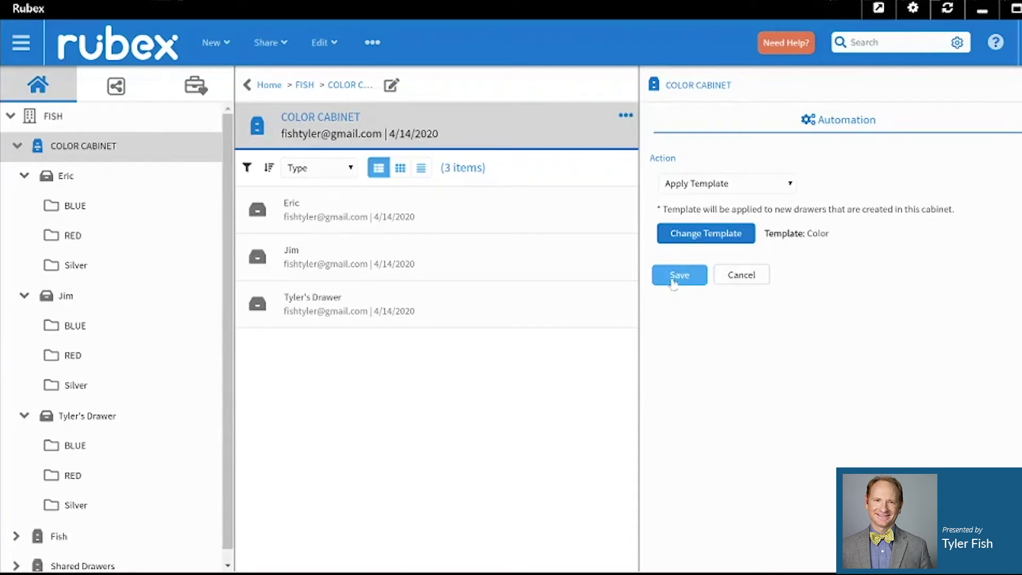
# Step: Return to the automation list showing Apply Template with Color on Create, then add a drawer to COLOR CABINET
pyautogui.click(725, 276)
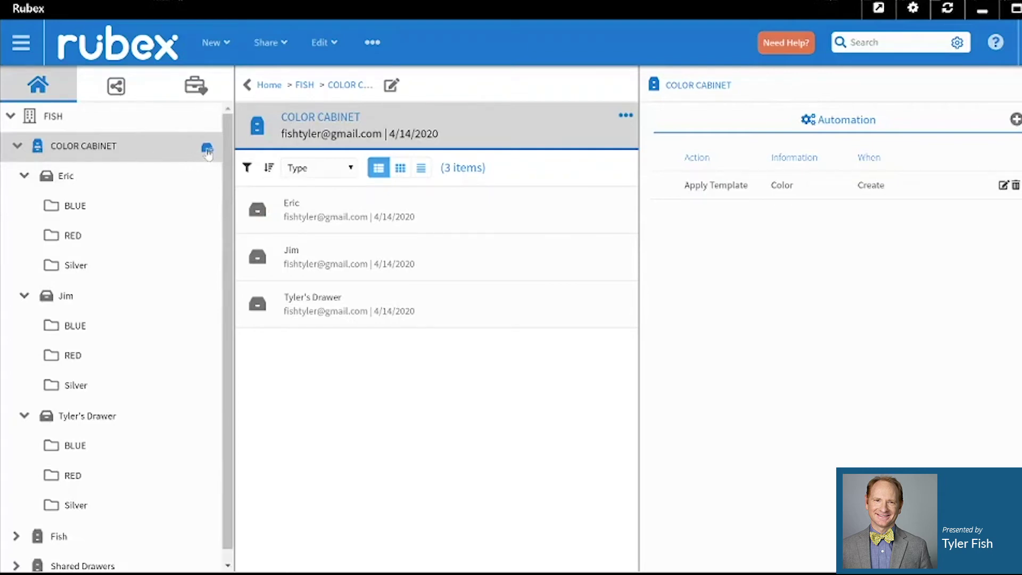
pyautogui.click(207, 151)
# Step: Name the new drawer and expand it to confirm it contains BLUE, RED and Silver folders
pyautogui.tripleClick(107, 178)
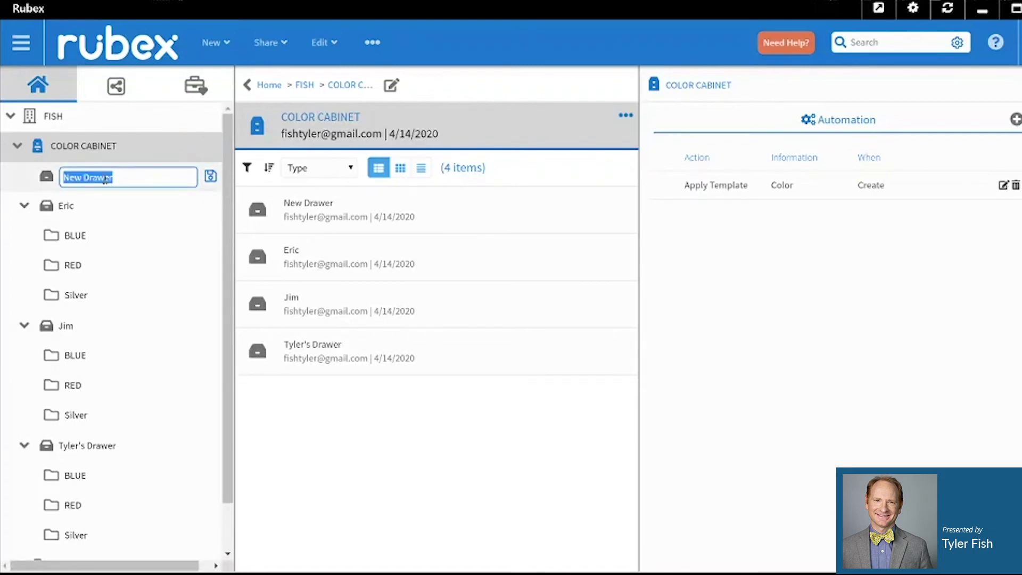
pyautogui.write('Chase')
pyautogui.press('Return')
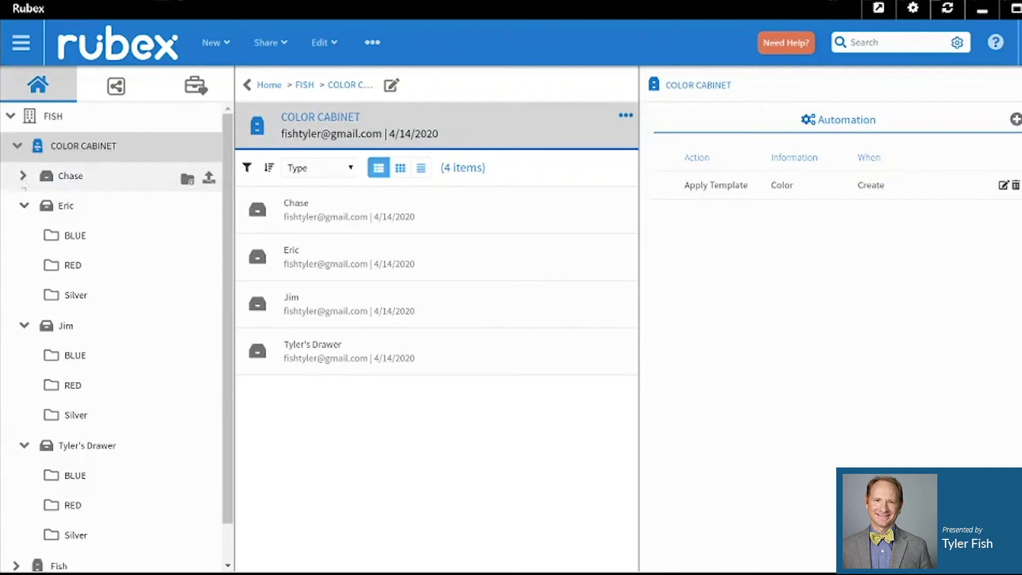
pyautogui.click(23, 176)
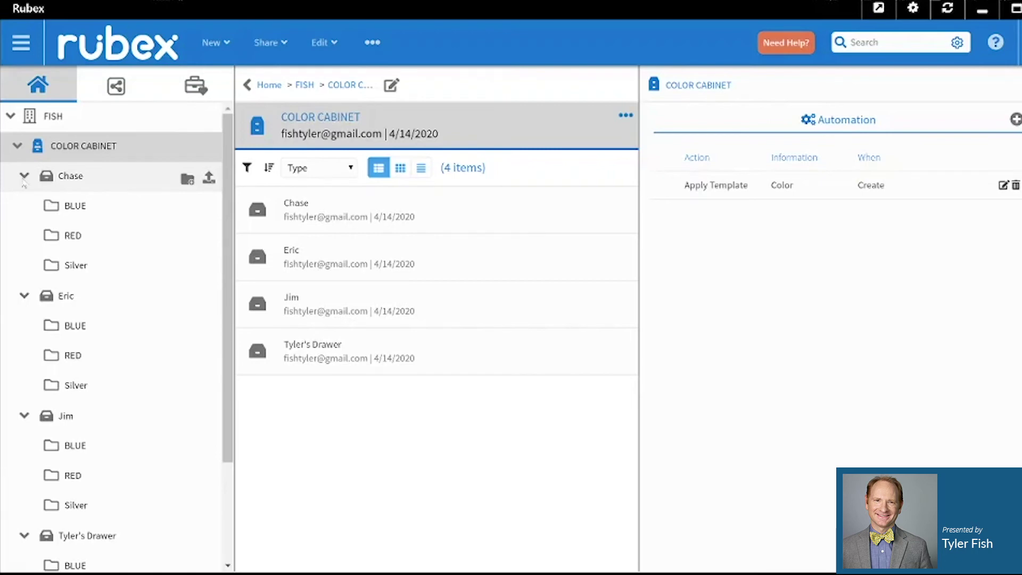
pyautogui.click(26, 47)
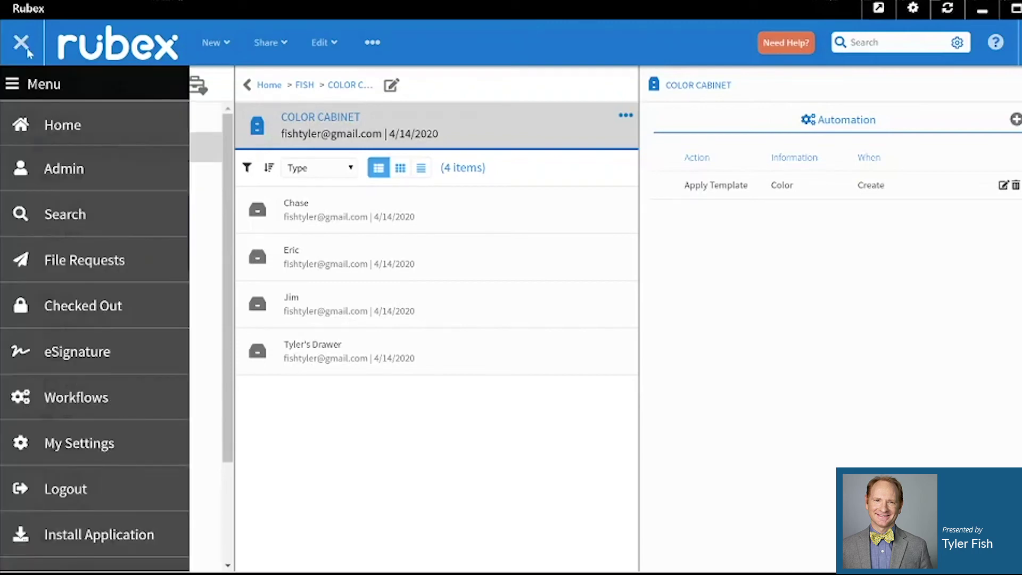
# Step: Open the Color template for editing via Admin, Templates and its library
pyautogui.click(53, 176)
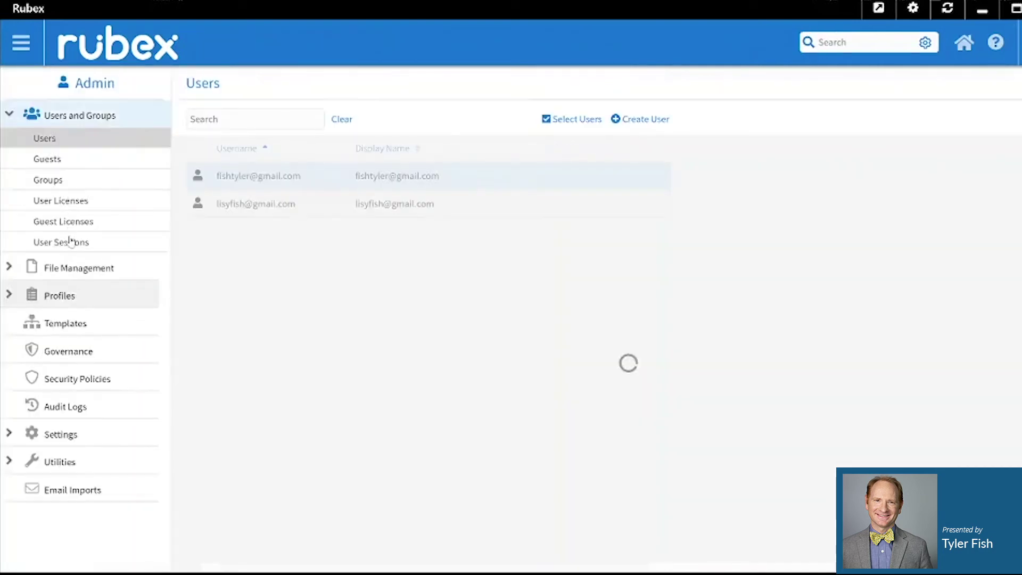
pyautogui.click(77, 324)
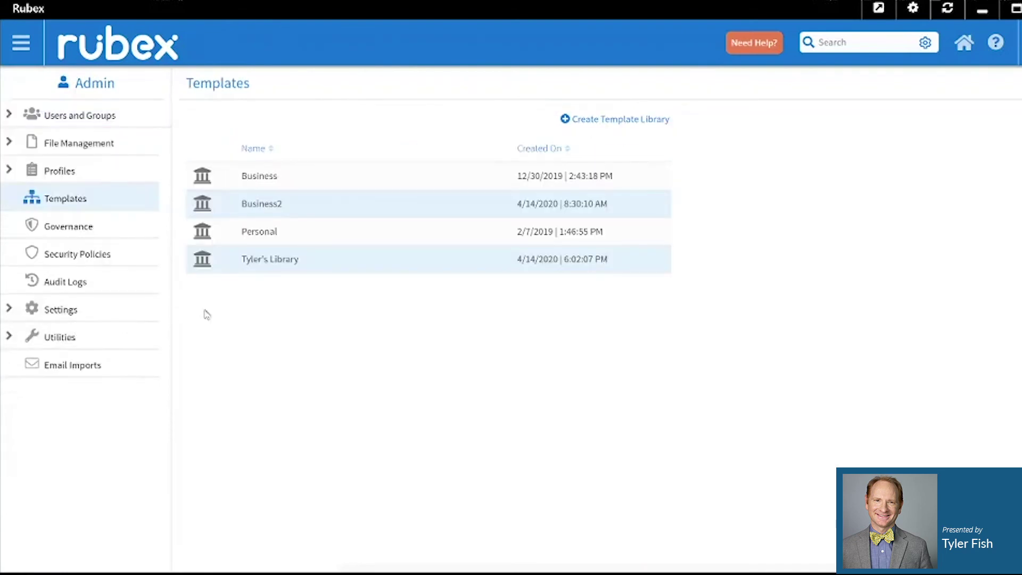
pyautogui.click(271, 262)
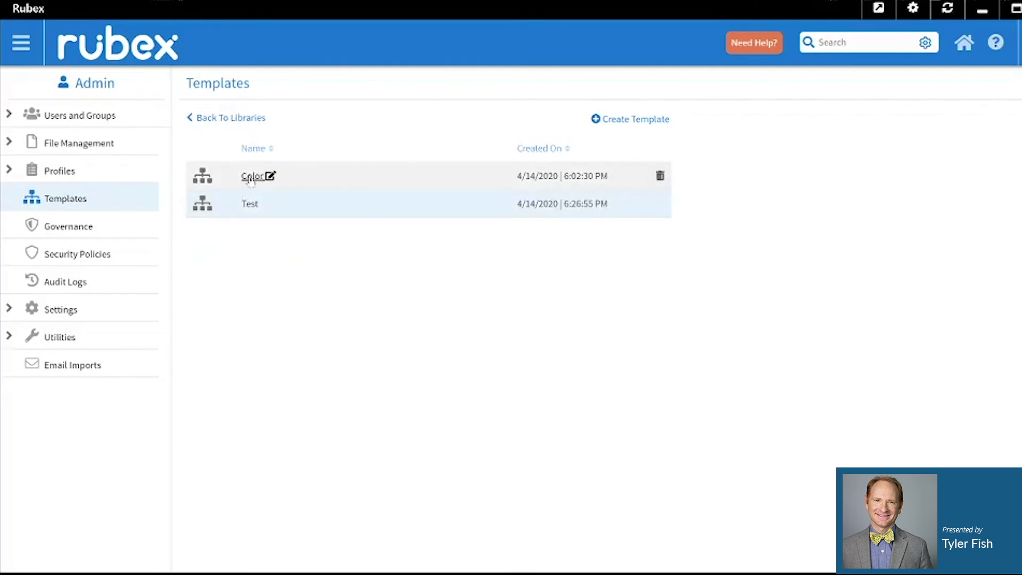
pyautogui.click(251, 179)
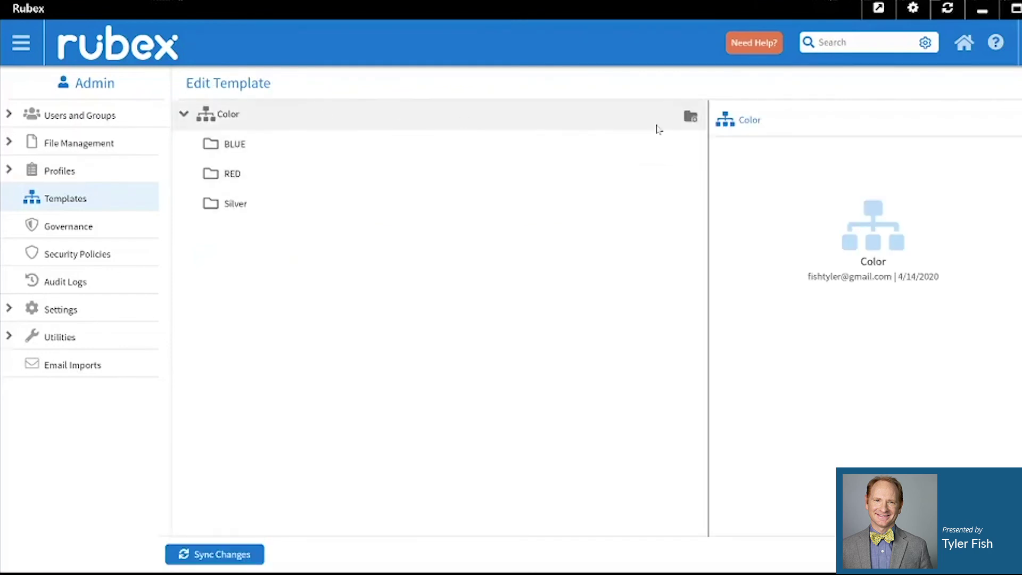
# Step: Create a new folder named 'Black' in the Color template
pyautogui.click(689, 120)
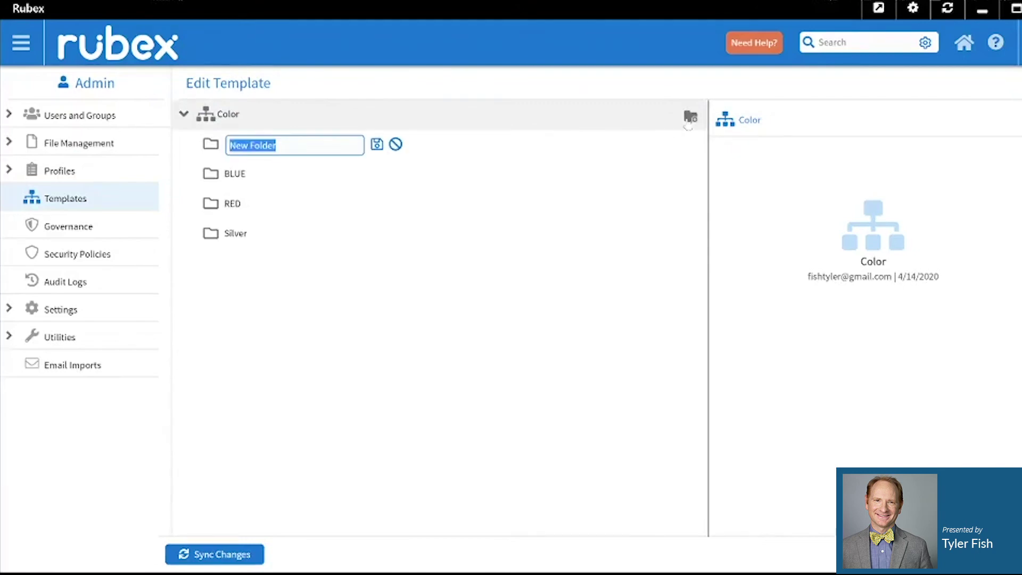
pyautogui.write('Black')
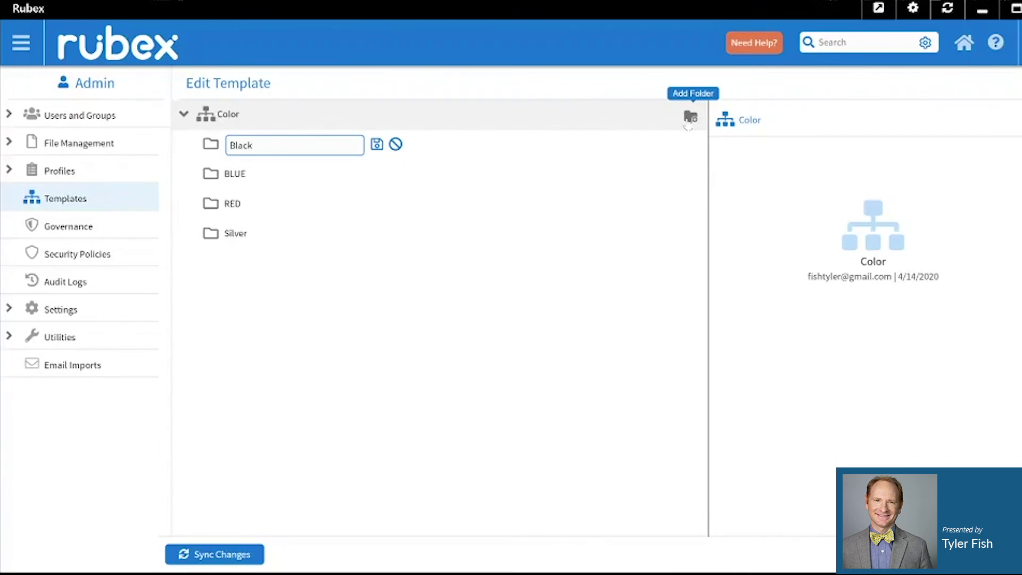
pyautogui.press('Return')
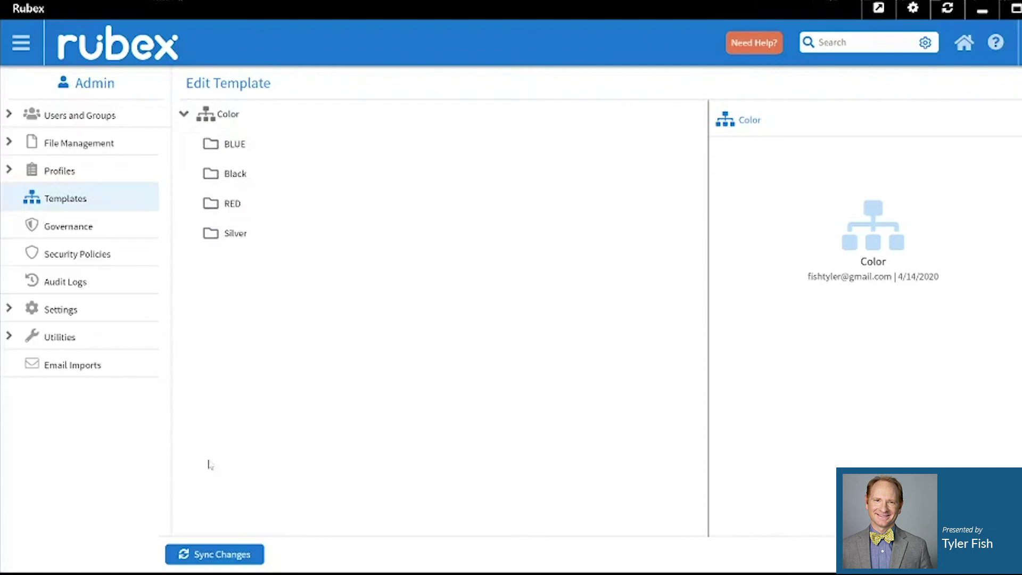
# Step: Sync the Color template's changes to existing drawers and confirm
pyautogui.click(221, 555)
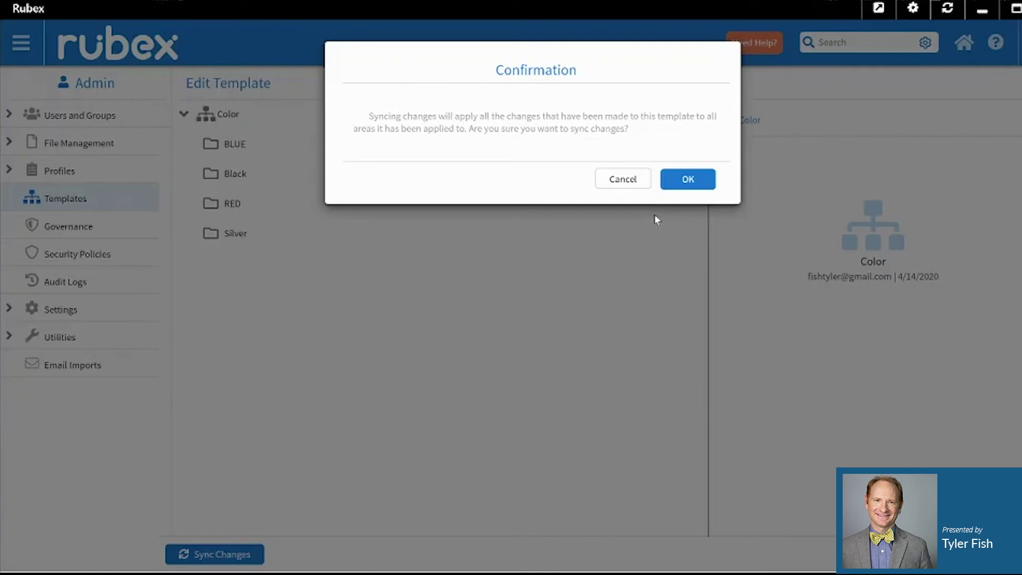
pyautogui.click(687, 179)
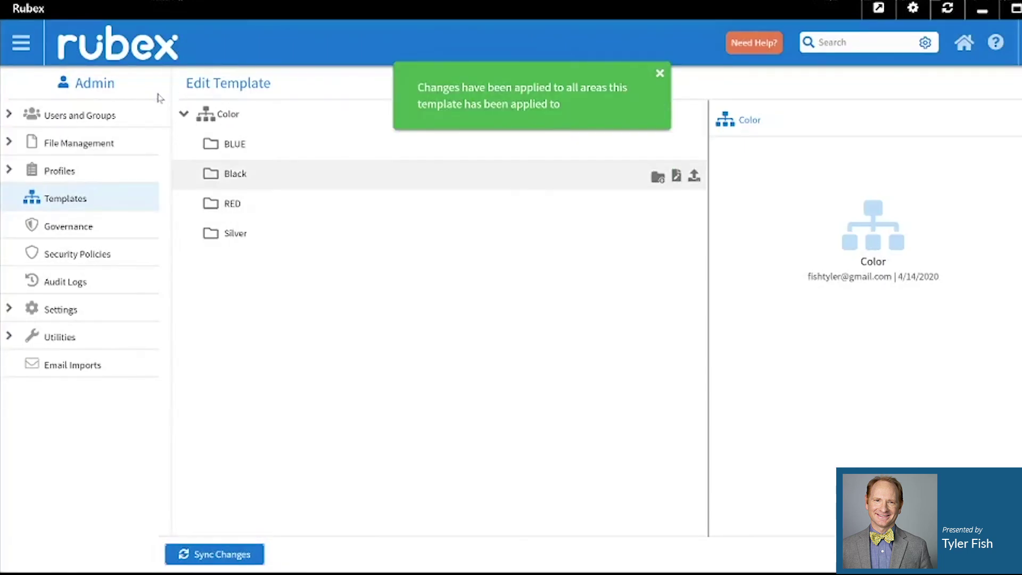
# Step: Return home and expand FISH, COLOR CABINET and the Chase drawer to view its folders
pyautogui.click(121, 58)
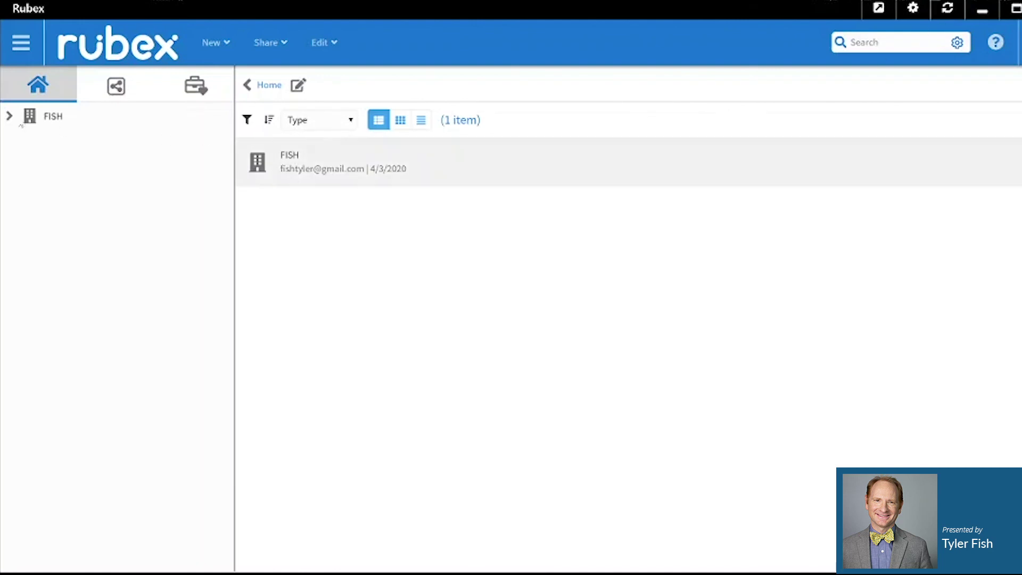
pyautogui.click(10, 117)
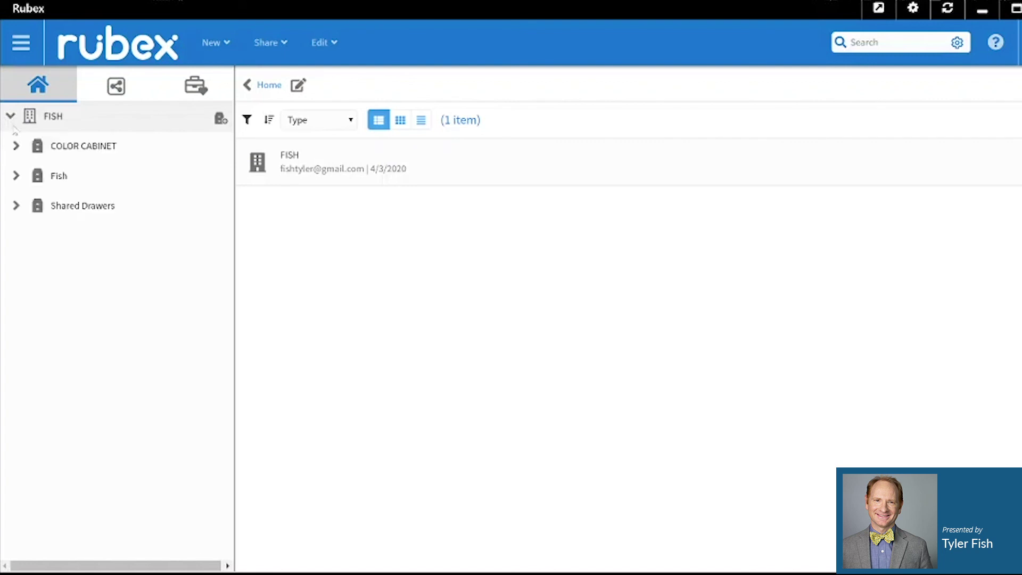
pyautogui.click(18, 148)
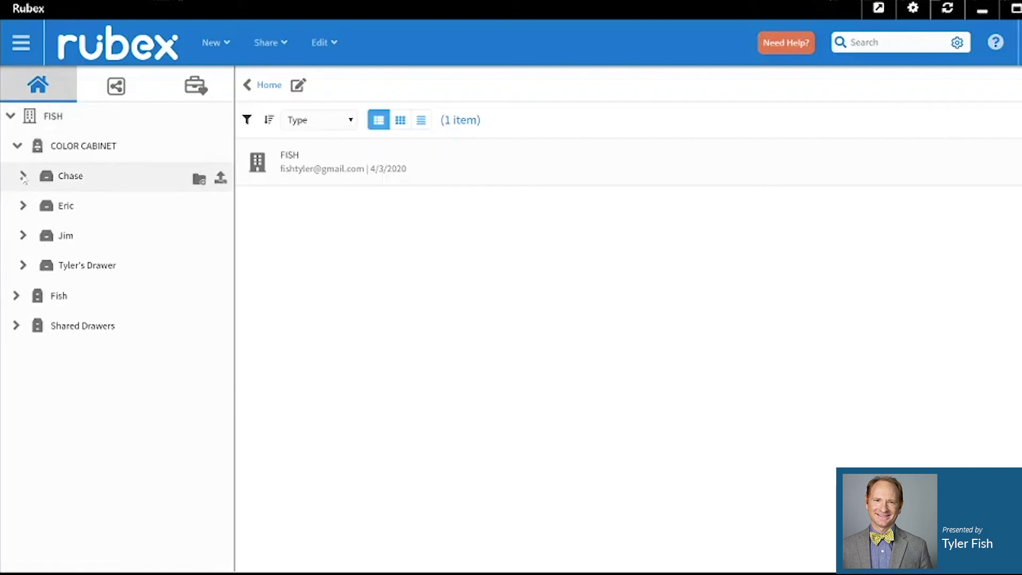
pyautogui.click(23, 176)
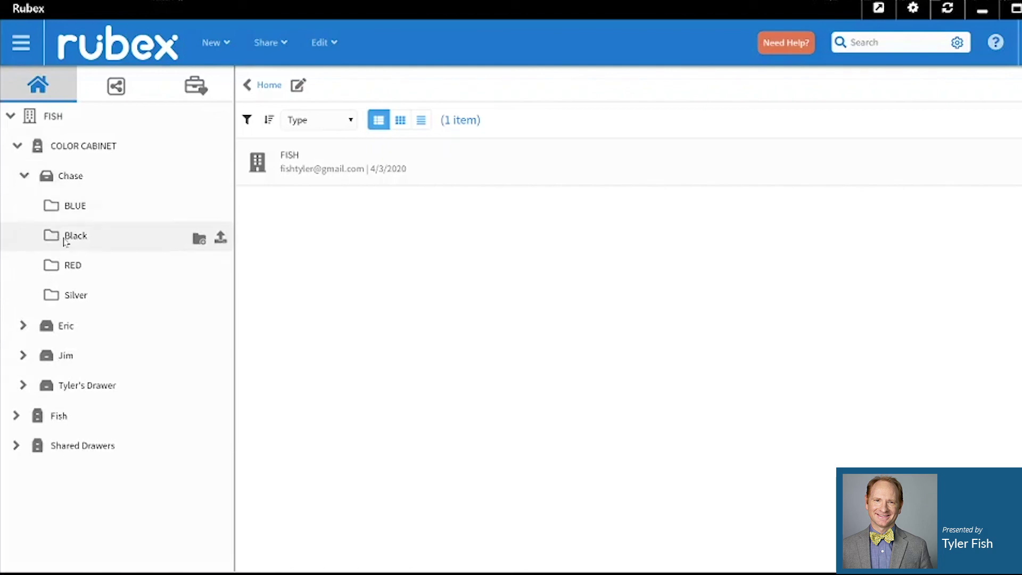
# Step: Expand the Eric and Jim drawers to confirm each shows a Black folder
pyautogui.click(24, 327)
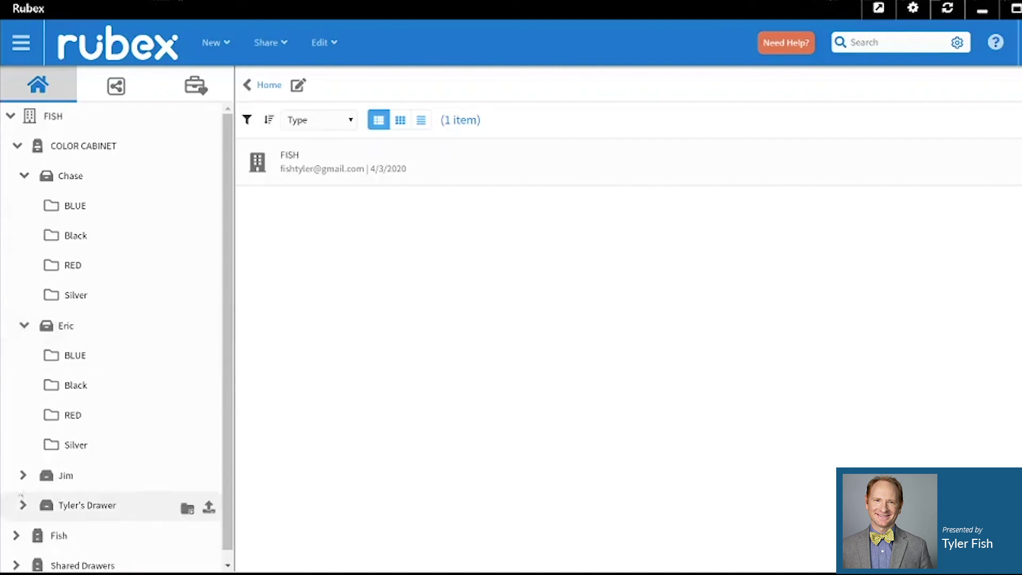
pyautogui.click(24, 476)
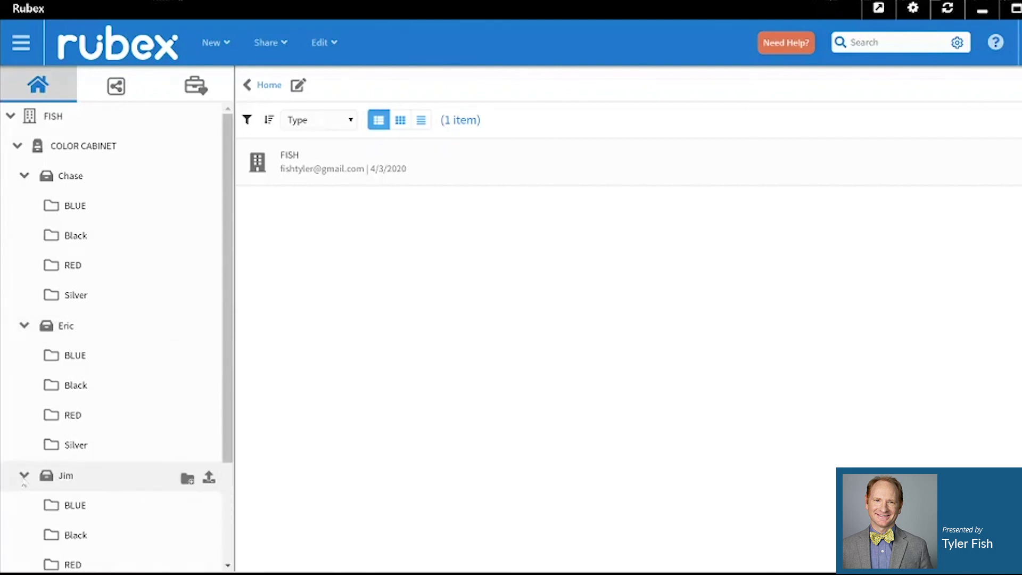
pyautogui.scroll(-3, 73, 438)
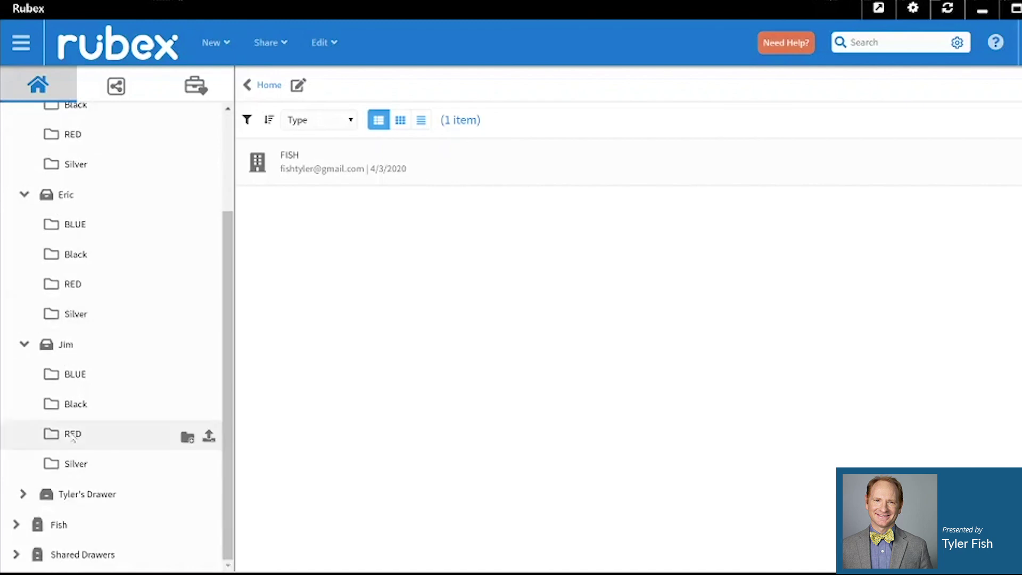